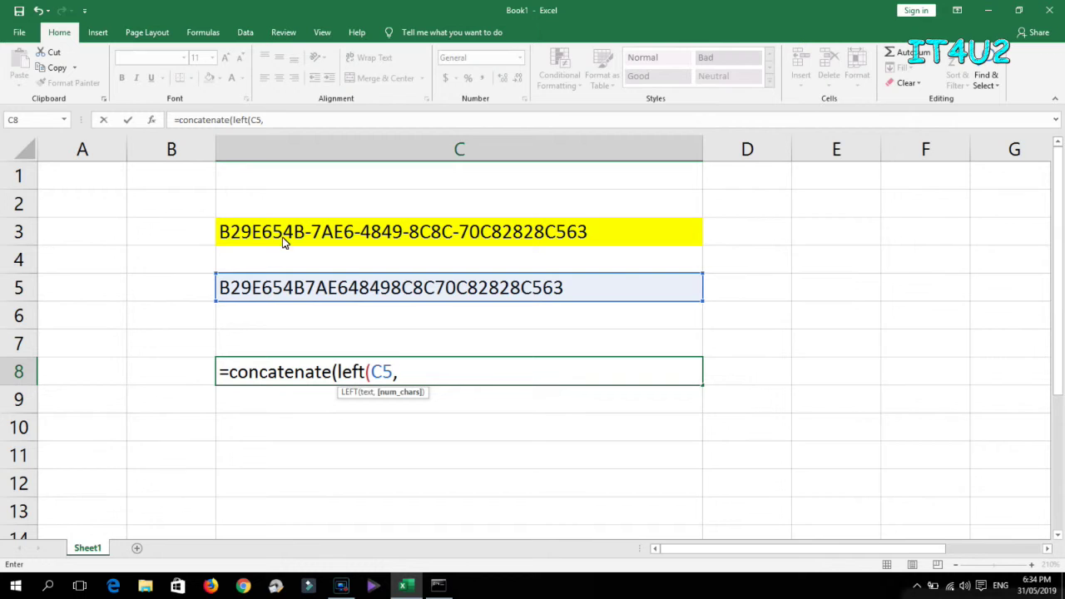
Continue the CONCATENATE formula in C8 with 8 characters for LEFT, then MID(C5,9,4) and MID(C5,14,4), separated by "-"
{"action": "type", "text": "8),\"-\",MID"}
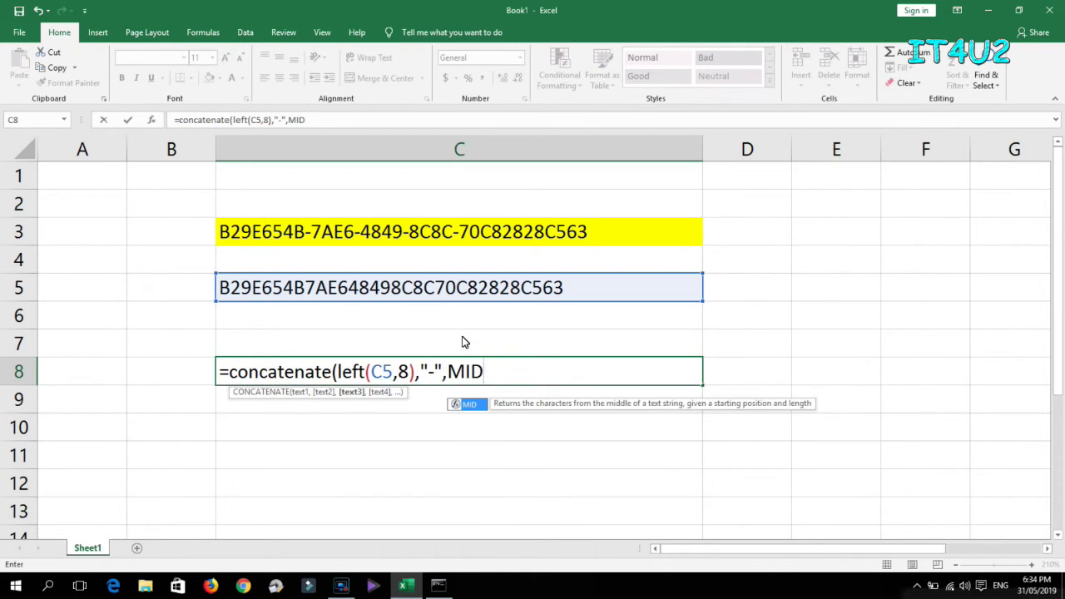
{"action": "type", "text": "(C5,9,4"}
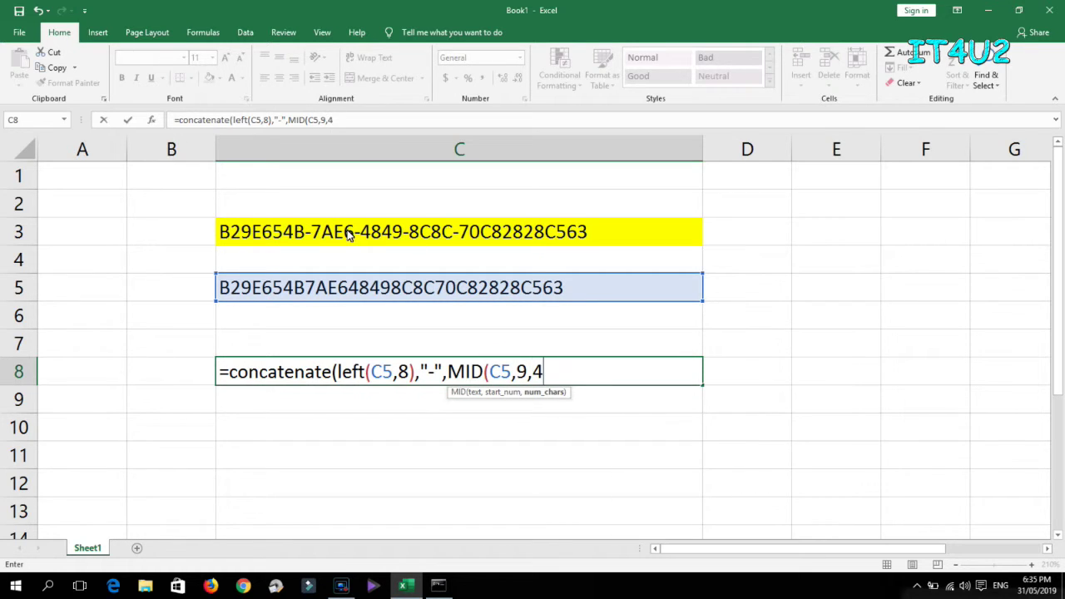
{"action": "type", "text": "),\"-\","}
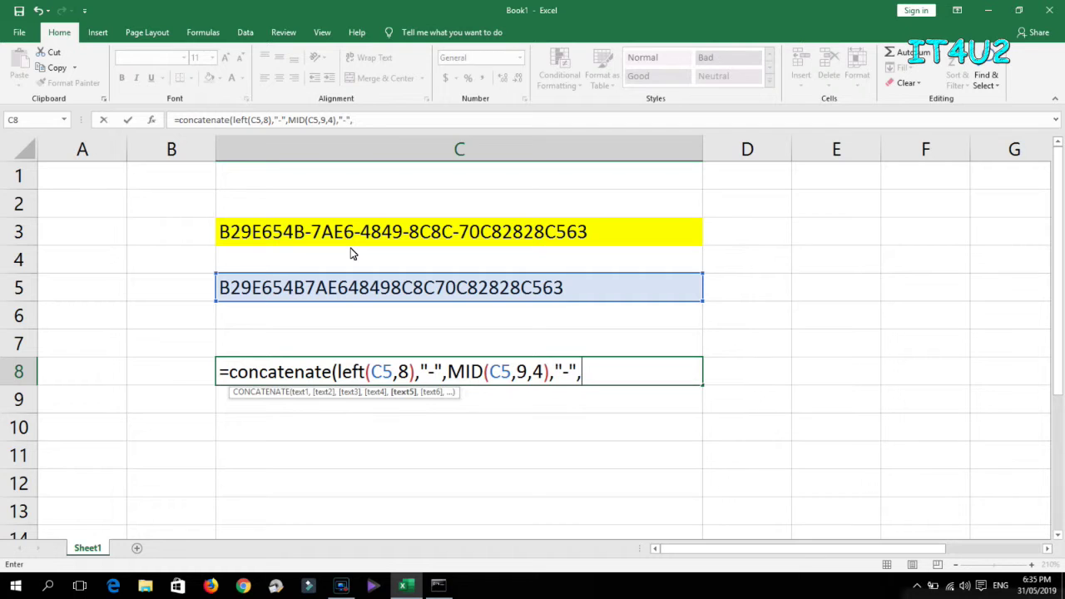
{"action": "type", "text": "MID(C5,"}
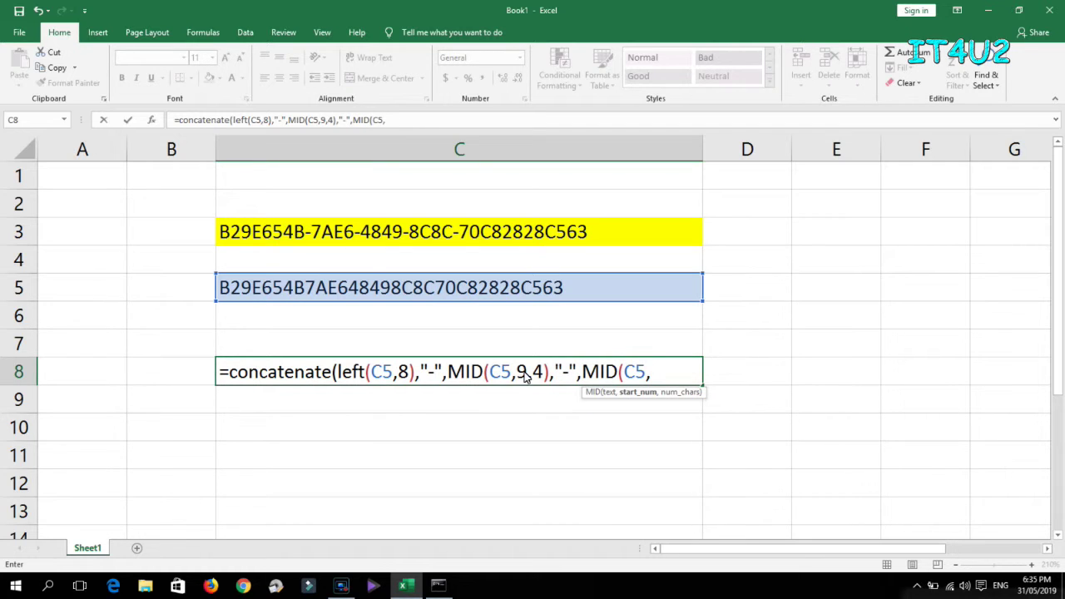
{"action": "type", "text": "14,4),\"-\",MID(C5,"}
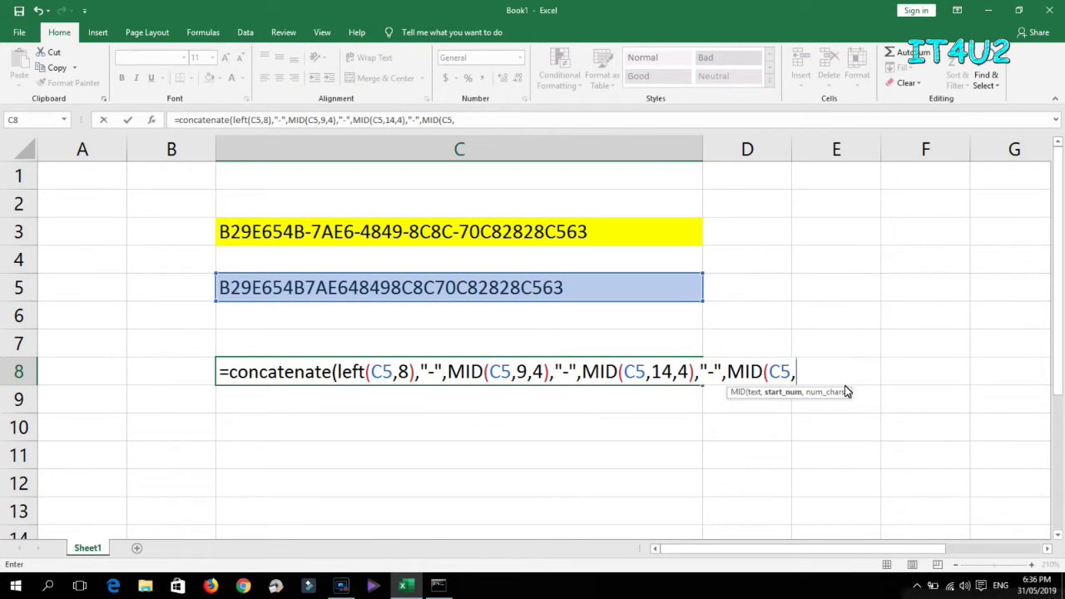
Try to complete the C8 formula with MID(C5,15,4), a "-" separator and RIGH(C5,12), and enter it
{"action": "type", "text": "15,4),\"-\""}
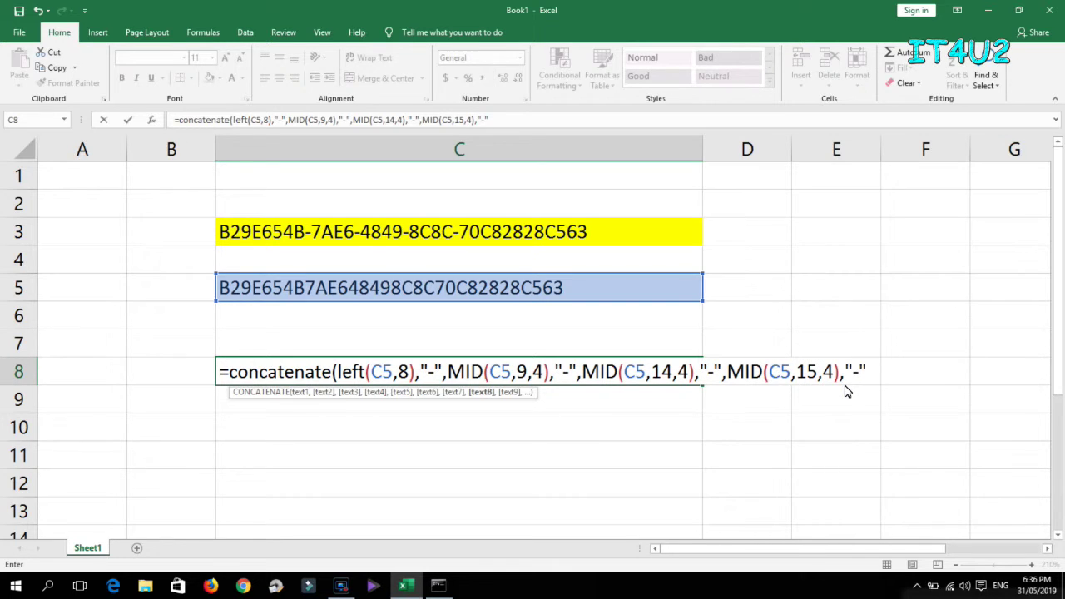
{"action": "type", "text": ",RIGH(C5,"}
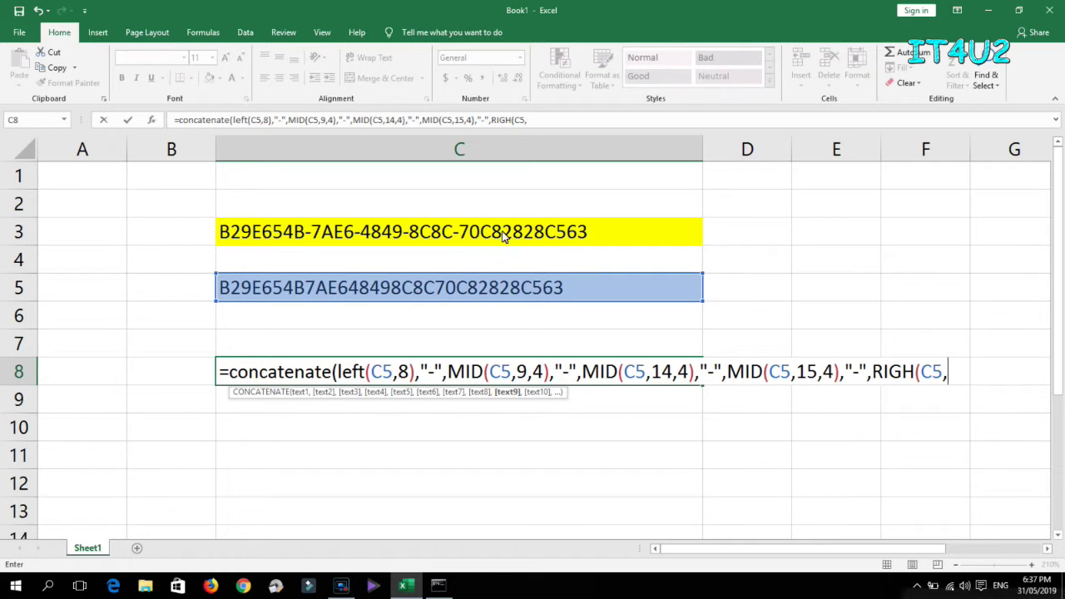
{"action": "type", "text": "12)"}
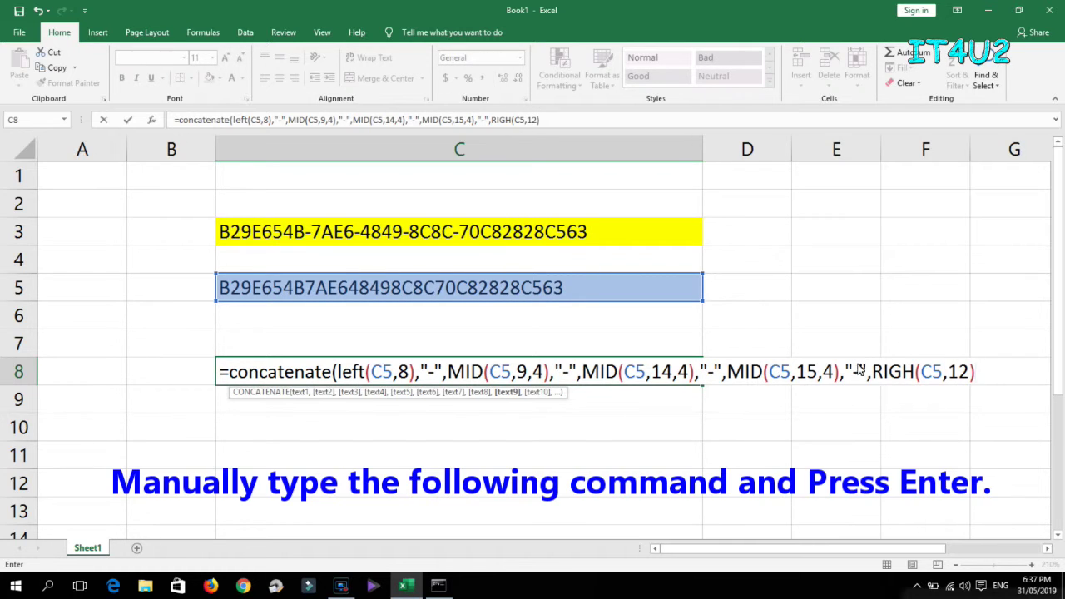
{"action": "type", "text": ")"}
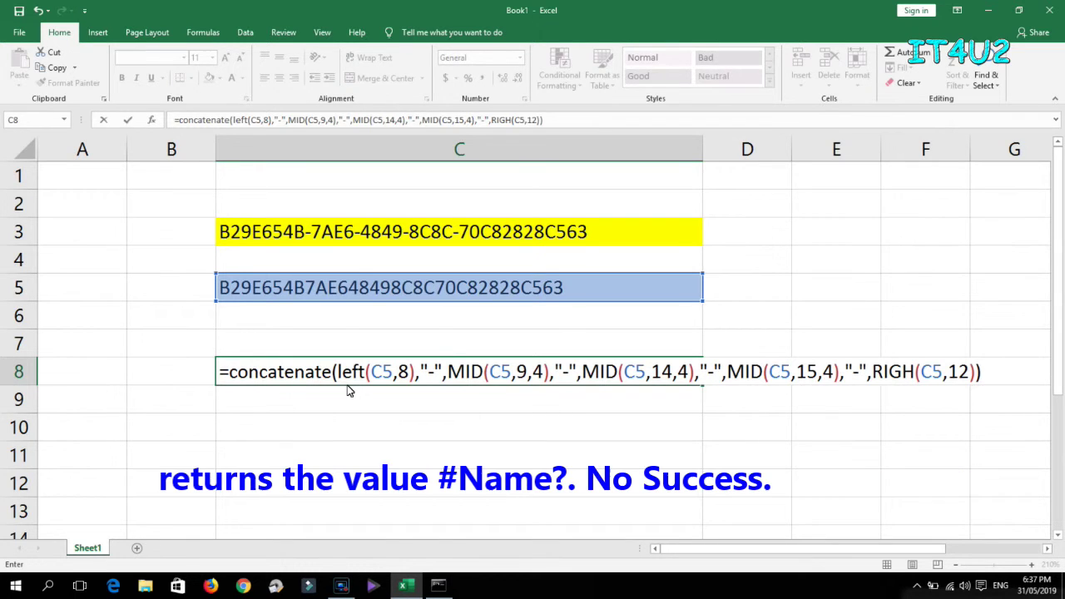
{"action": "key", "text": "Return"}
Start a new CONCATENATE formula in C8 whose first argument is LEFT of the referenced cell C5 with 8 characters
{"action": "left_click", "coordinate": [408, 375]}
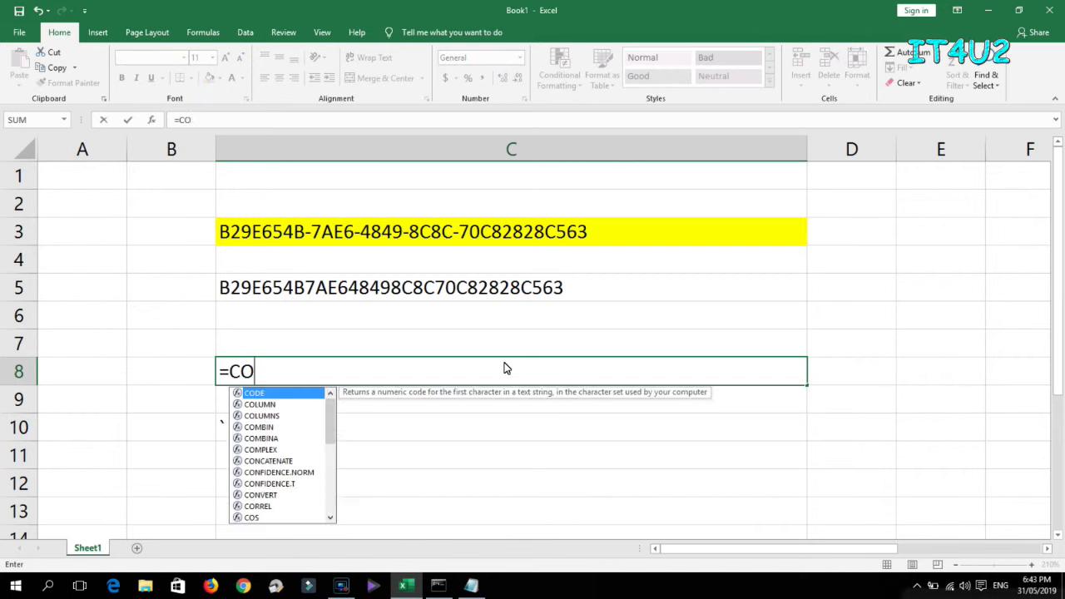
{"action": "type", "text": "NCA"}
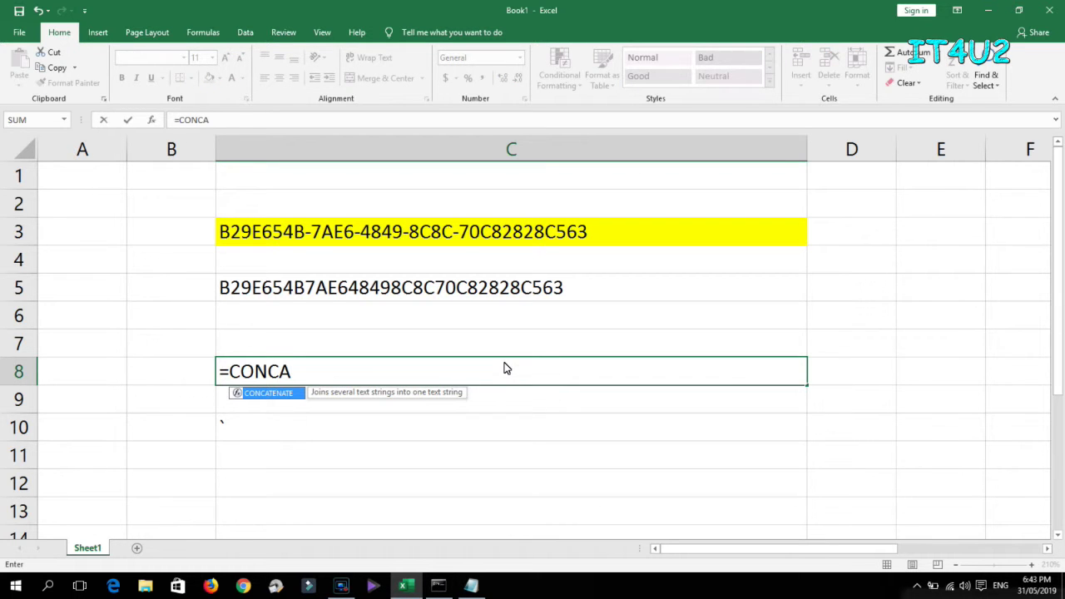
{"action": "double_click", "coordinate": [274, 392]}
{"action": "left_click", "coordinate": [266, 288]}
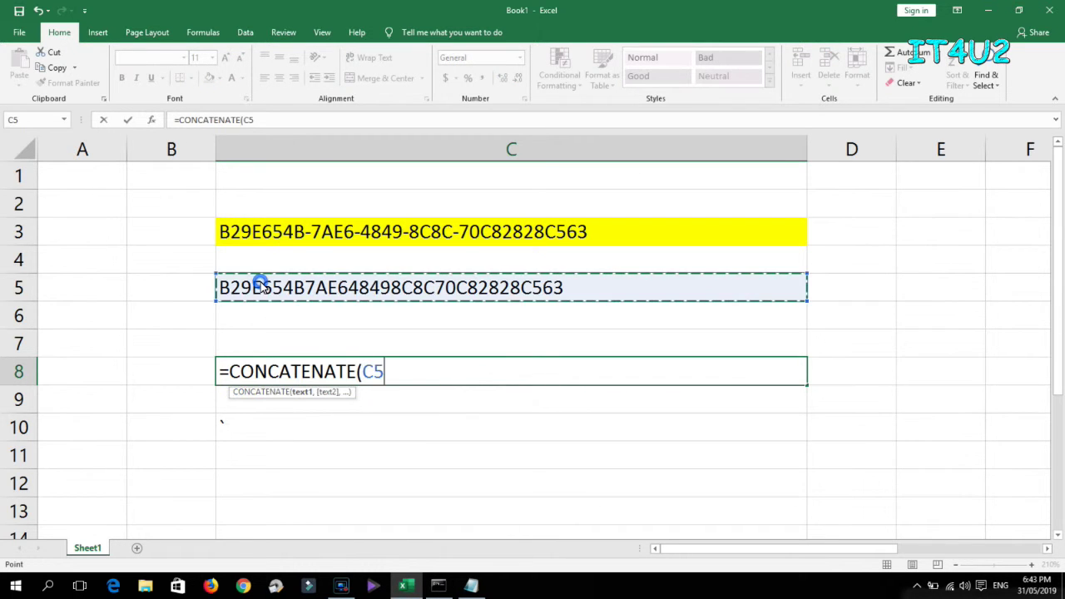
{"action": "left_click", "coordinate": [371, 374]}
{"action": "type", "text": "lEFT"}
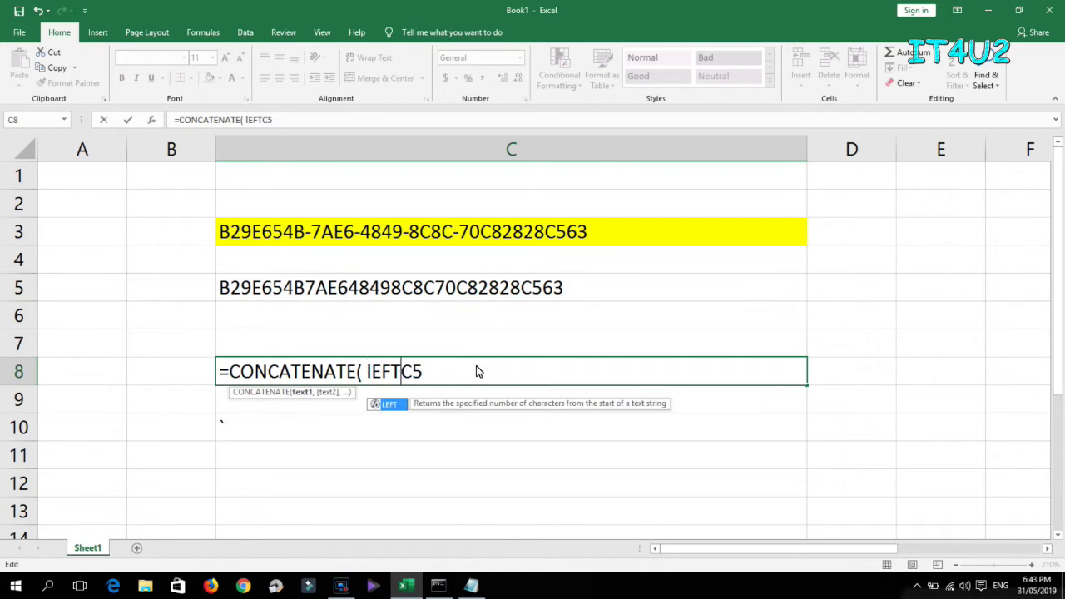
{"action": "double_click", "coordinate": [389, 405]}
{"action": "left_click", "coordinate": [450, 373]}
{"action": "type", "text": ",8"}
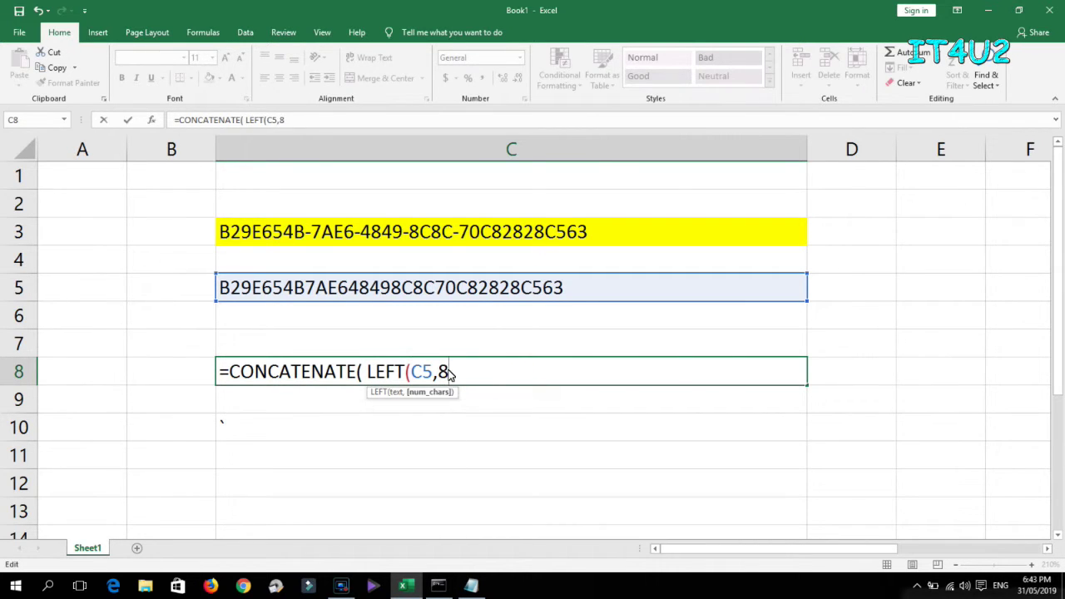
Extend the C8 formula with MID(C5,9,4) and MID(C5,14,4), each preceded by a "-" separator, picking C5 as the reference
{"action": "type", "text": "),\"-\",mid("}
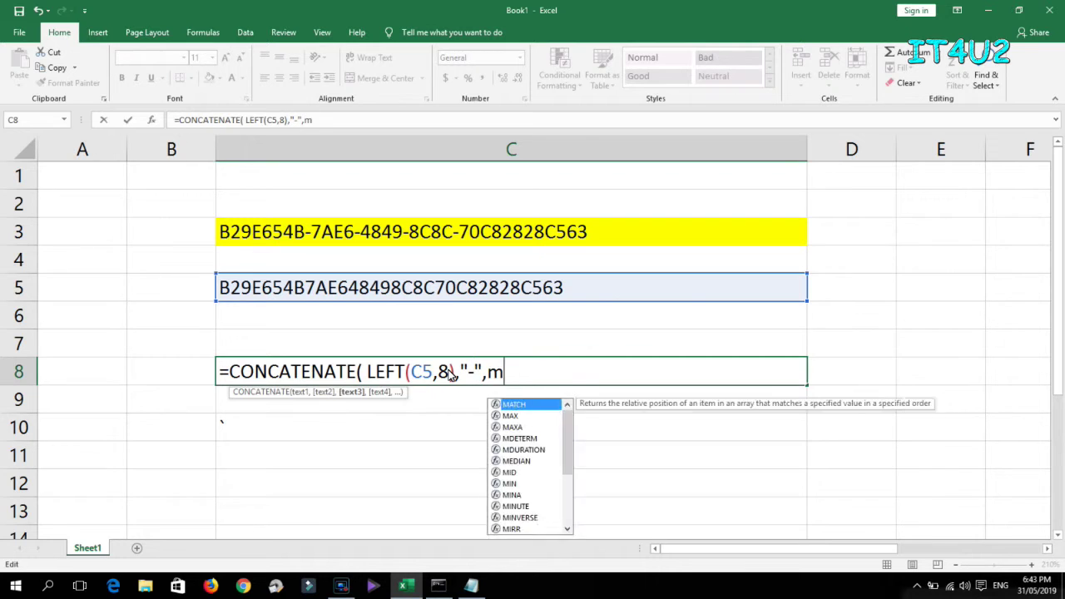
{"action": "left_click", "coordinate": [412, 296]}
{"action": "type", "text": ","}
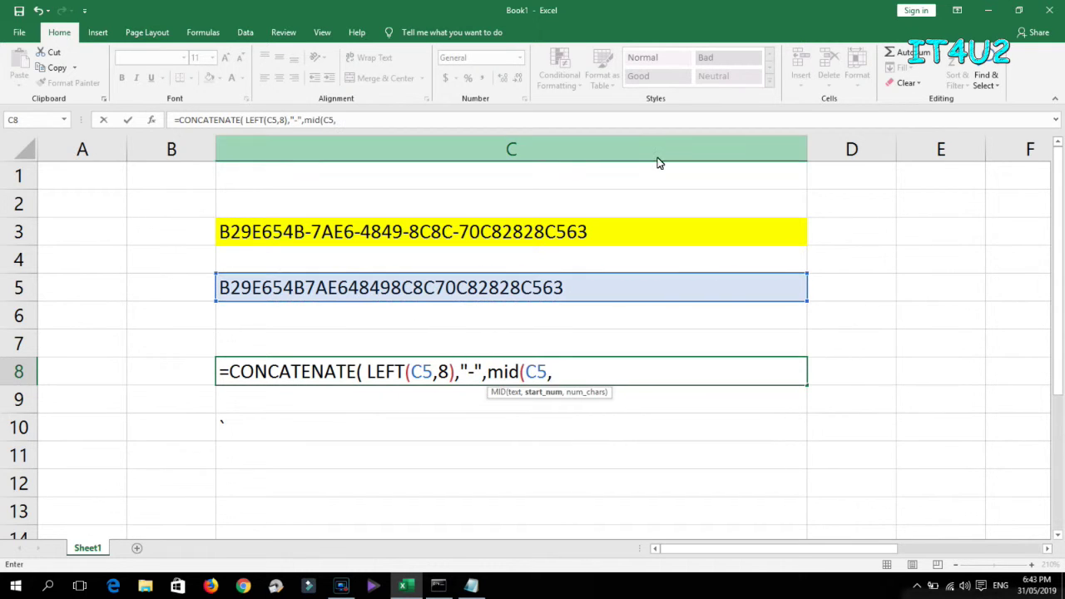
{"action": "type", "text": "9,4),\"-\",Mid("}
{"action": "left_click", "coordinate": [406, 295]}
{"action": "type", "text": ","}
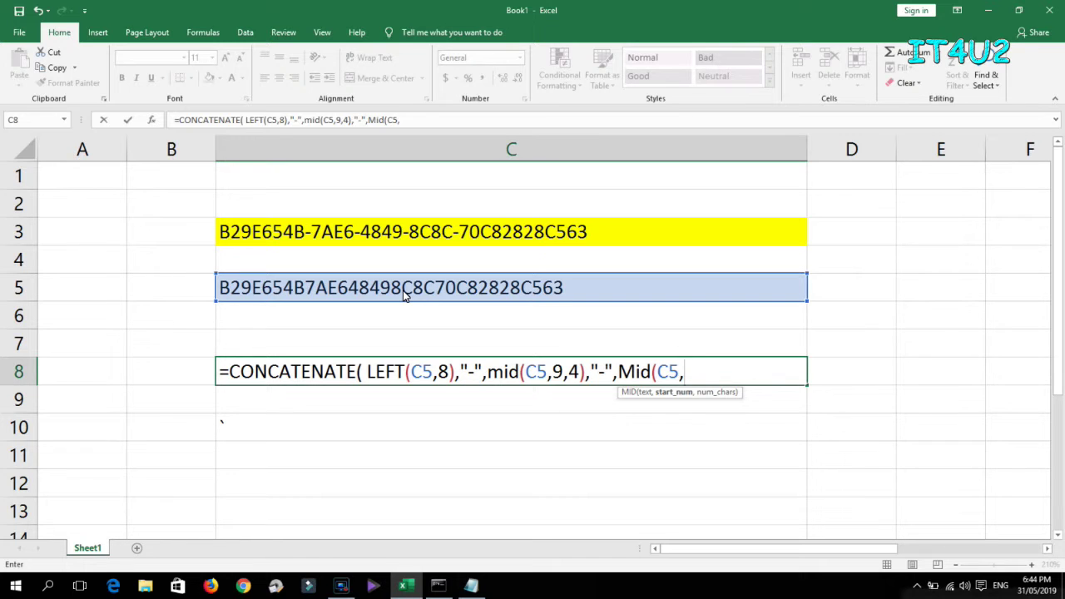
{"action": "type", "text": "14,4),\""}
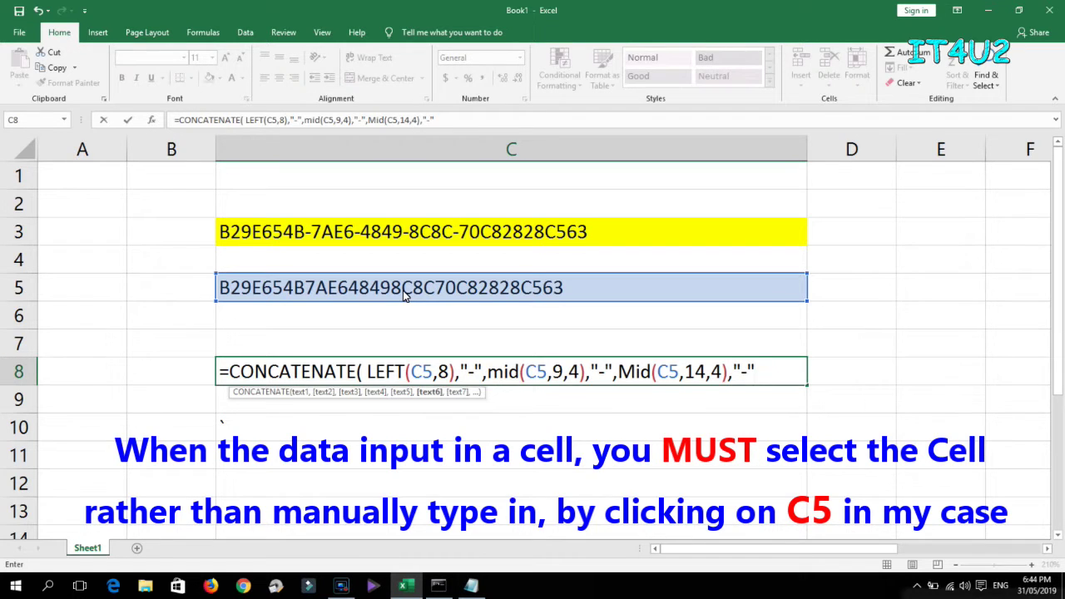
Add a third MID to the C8 formula, MID(C5,19,4), with a "-" separator before and after it
{"action": "type", "text": "-\",mid("}
{"action": "left_click", "coordinate": [433, 291]}
{"action": "type", "text": ",mid(C5,19,4),\""}
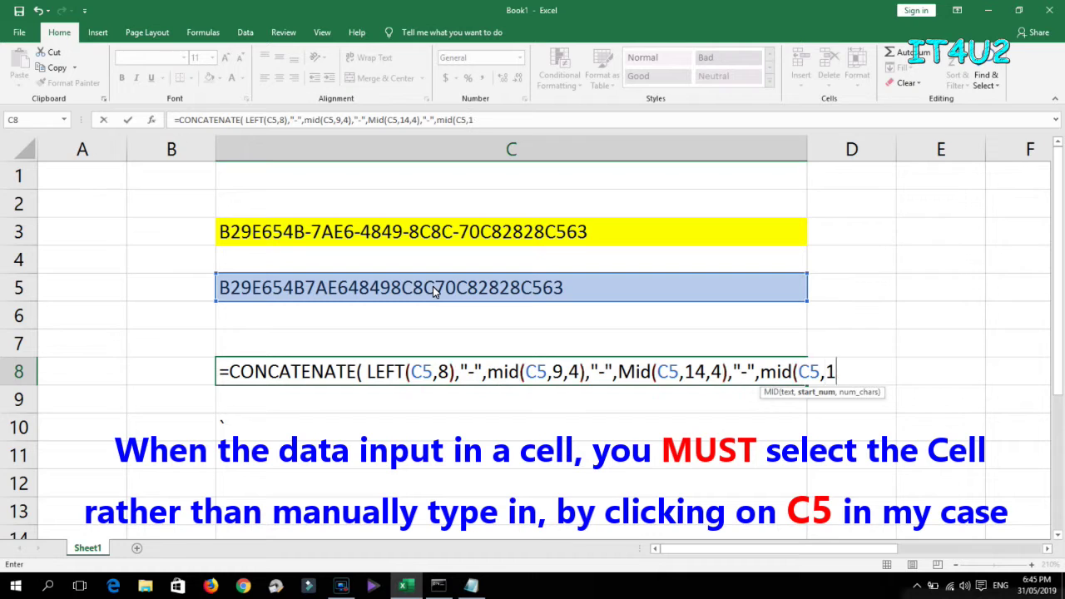
{"action": "type", "text": "-\","}
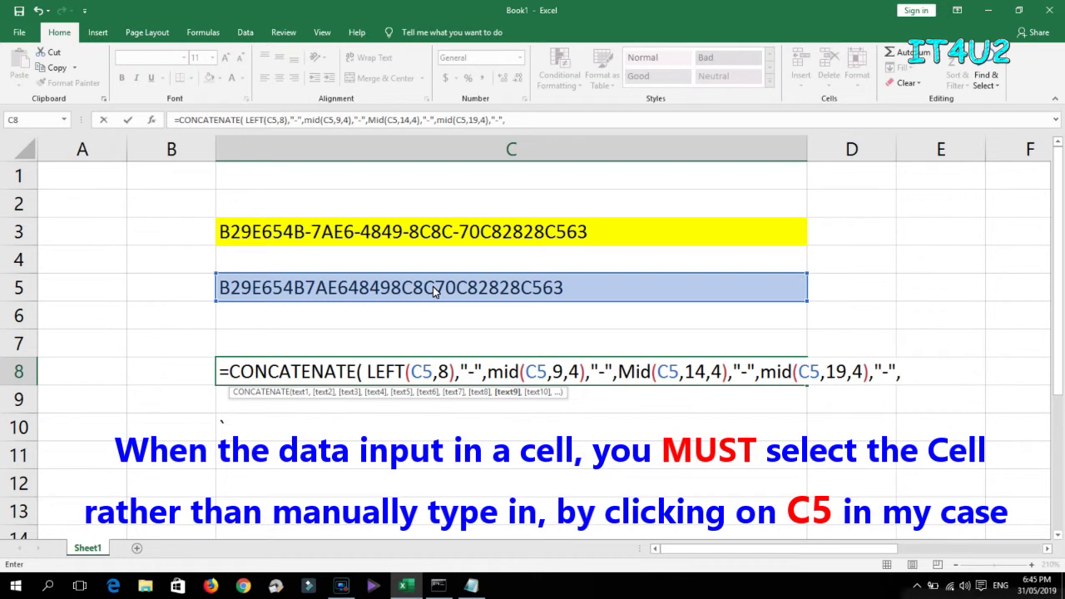
Finish the C8 formula with RIGHT(C5,12) as the last argument and enter it
{"action": "type", "text": "right"}
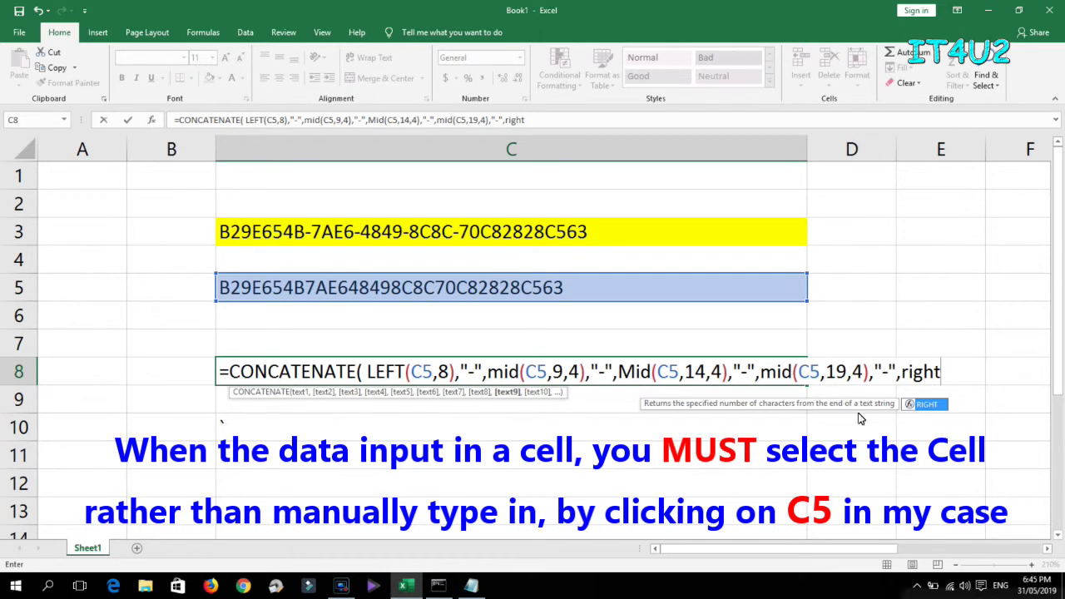
{"action": "key", "text": "Tab"}
{"action": "left_click", "coordinate": [509, 288]}
{"action": "type", "text": ","}
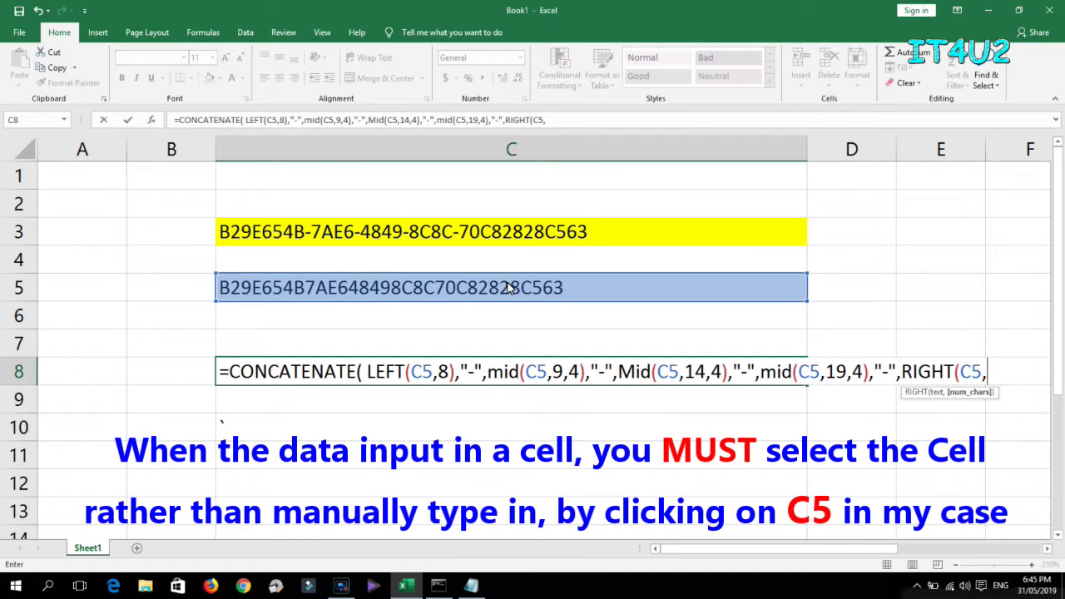
{"action": "type", "text": "12)"}
{"action": "key", "text": "Return"}
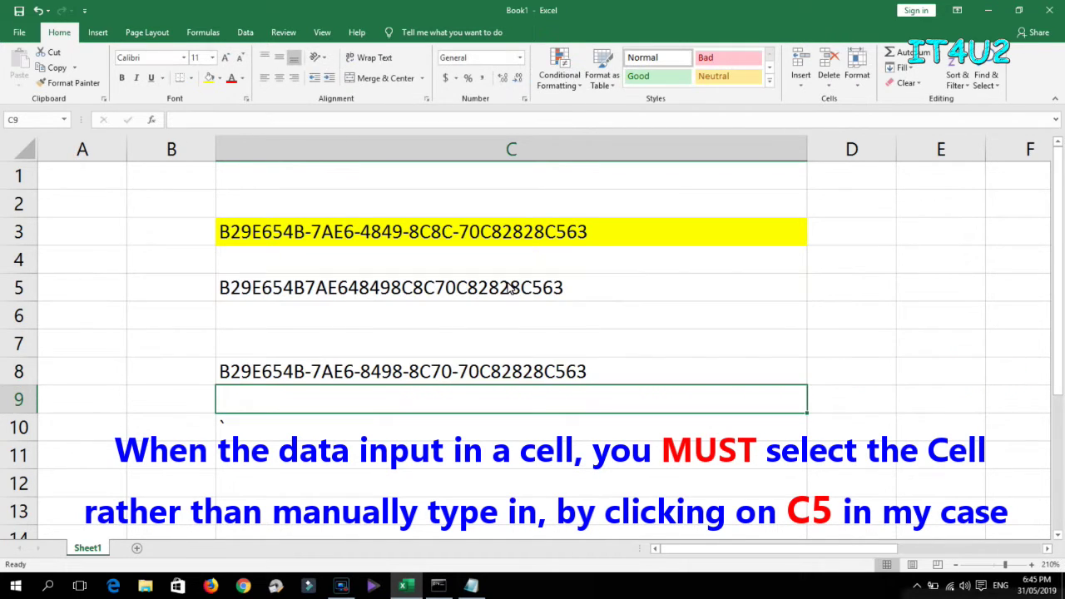
Change the start position of the second MID in the C8 formula to 13
{"action": "left_click", "coordinate": [369, 376]}
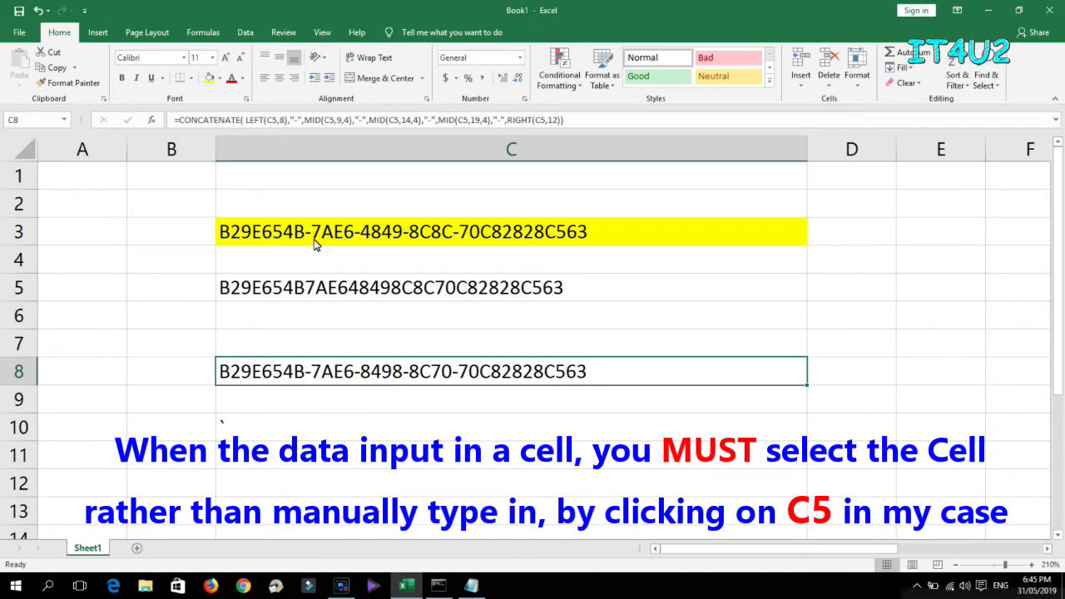
{"action": "double_click", "coordinate": [366, 383]}
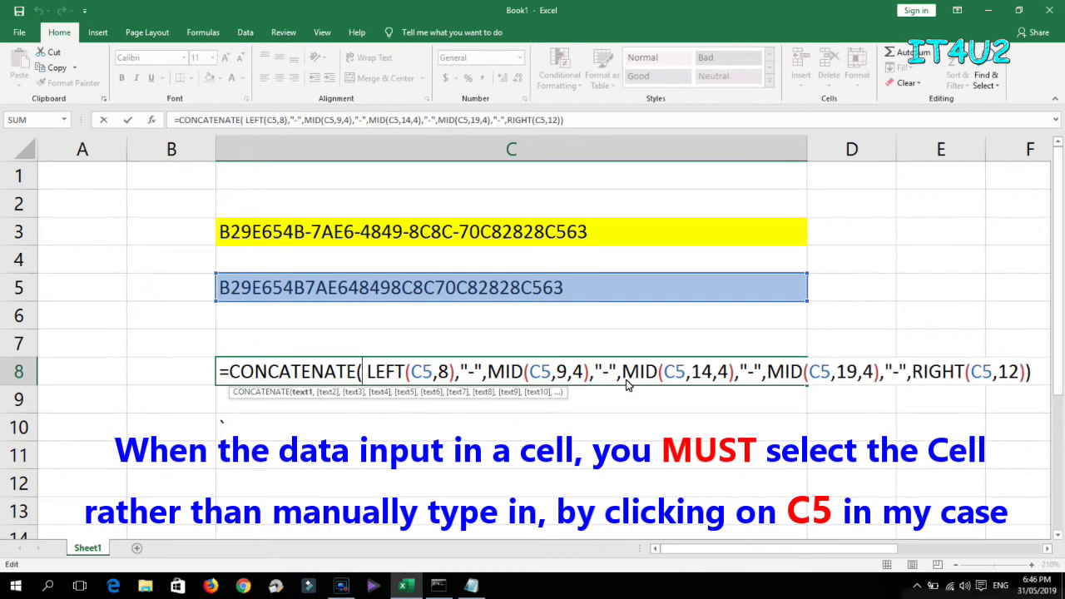
{"action": "left_click", "coordinate": [710, 380]}
{"action": "key", "text": "BackSpace"}
{"action": "type", "text": "3"}
{"action": "key", "text": "Return"}
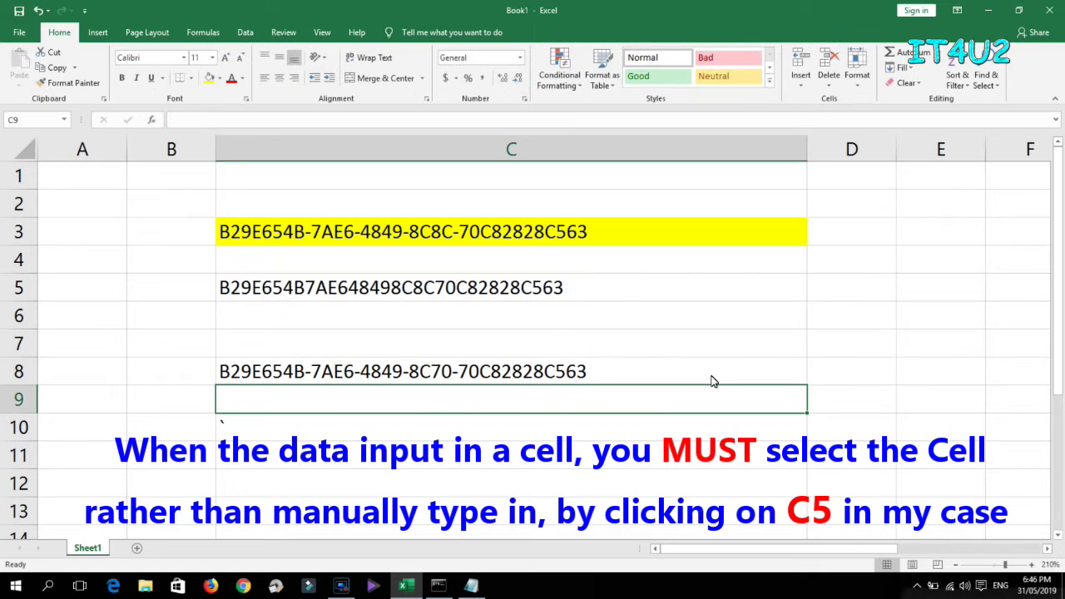
Change the start position of the third MID in the C8 formula to 18
{"action": "left_click", "coordinate": [426, 374]}
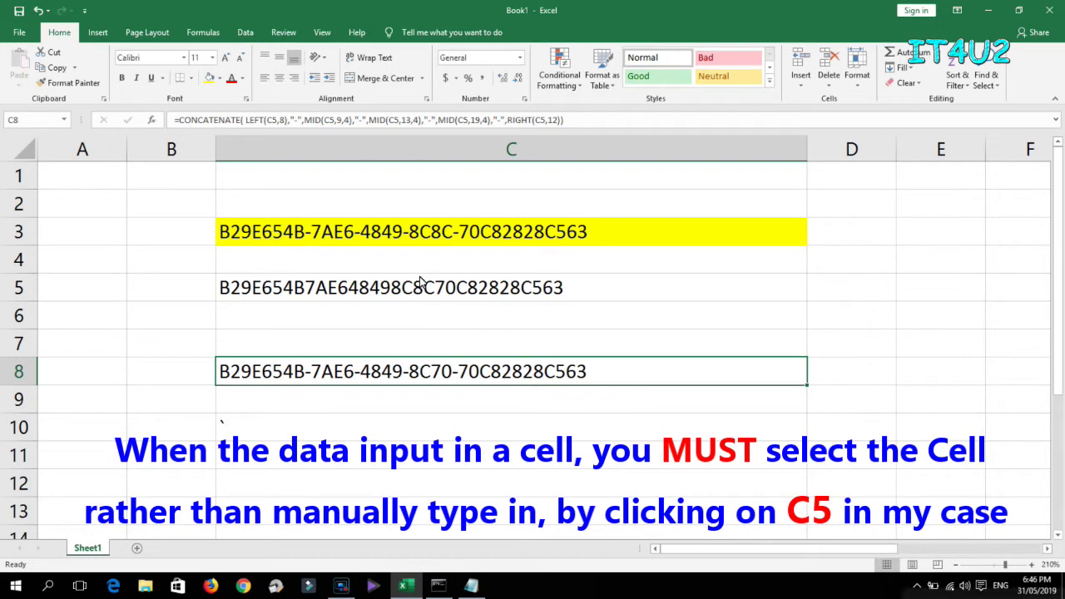
{"action": "double_click", "coordinate": [431, 372]}
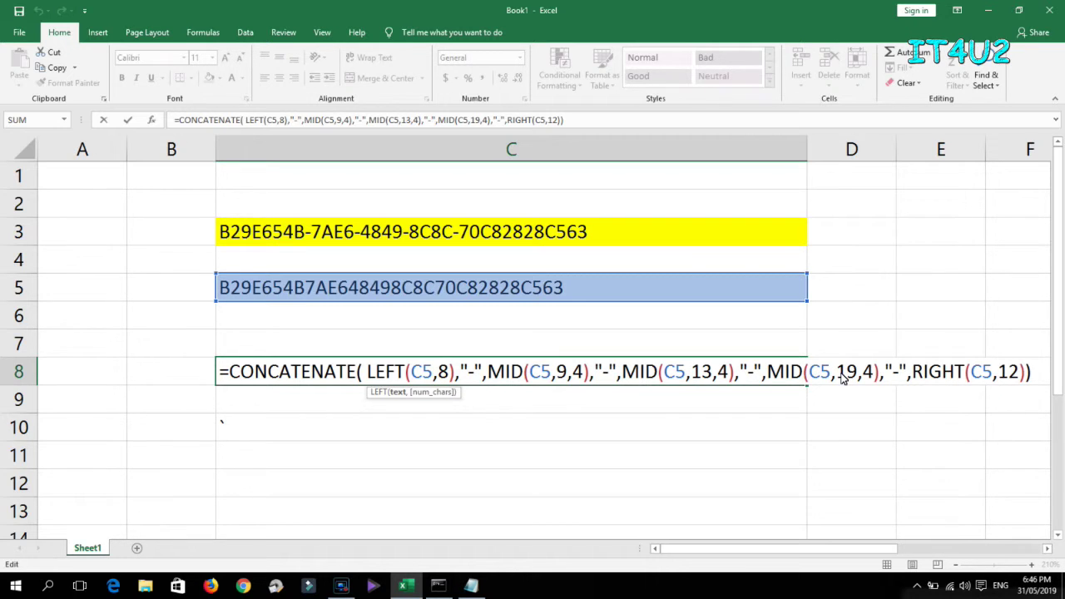
{"action": "left_click_drag", "start_coordinate": [838, 375], "coordinate": [857, 379]}
{"action": "type", "text": "18"}
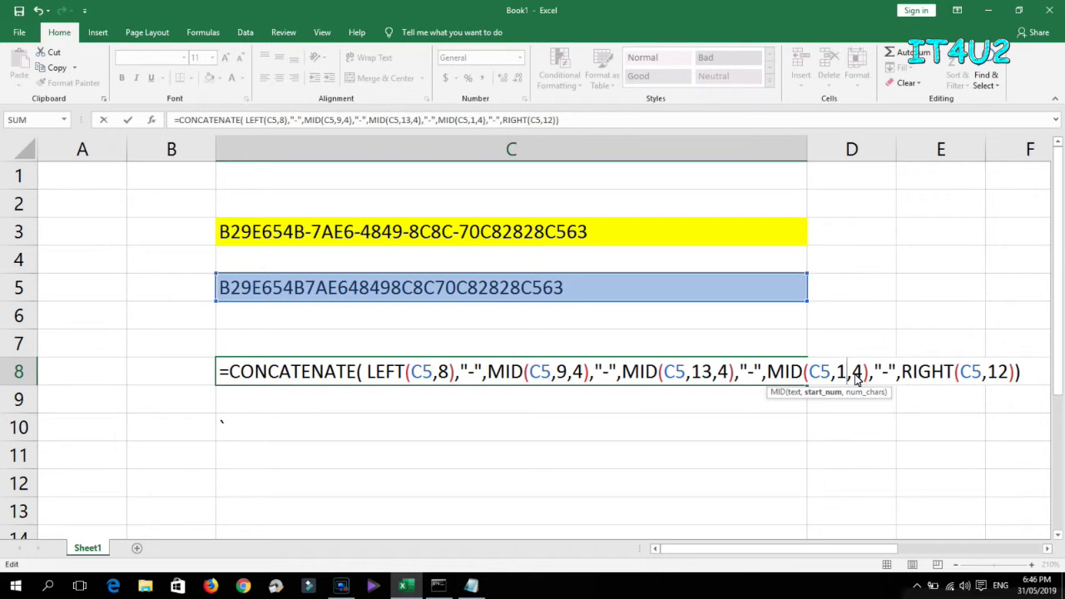
{"action": "key", "text": "Return"}
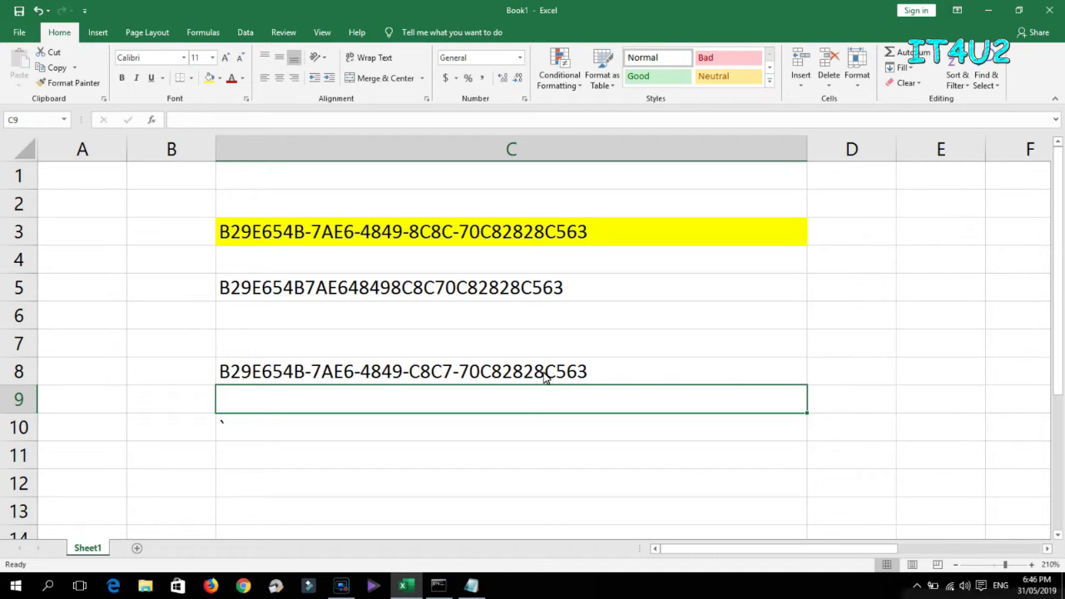
Set the start position of the third MID in the C8 formula to 17 and review the formula
{"action": "left_click", "coordinate": [441, 373]}
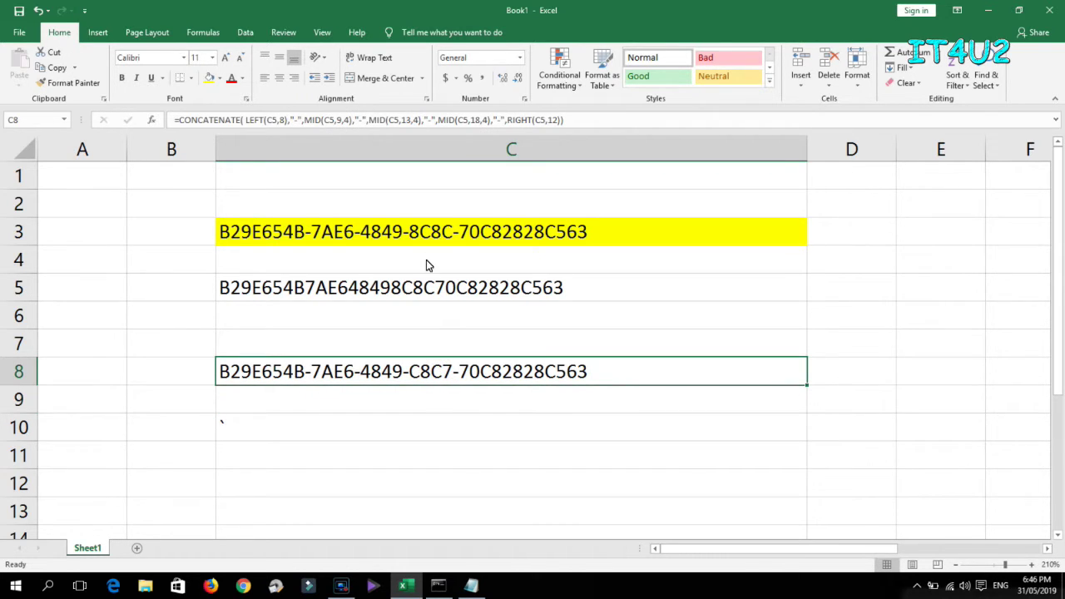
{"action": "double_click", "coordinate": [432, 383]}
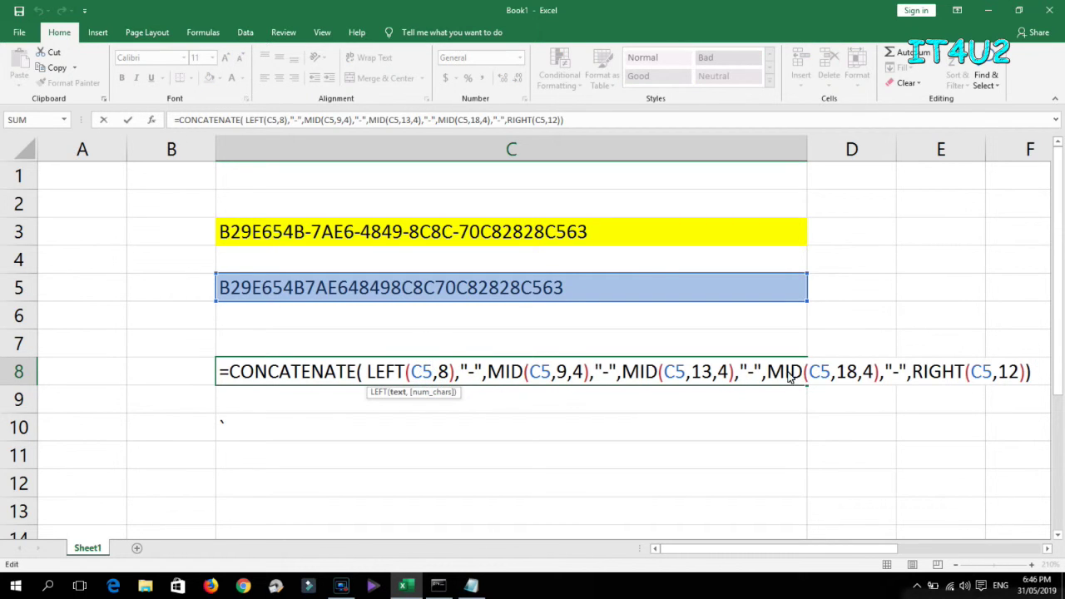
{"action": "left_click_drag", "start_coordinate": [848, 375], "coordinate": [858, 377]}
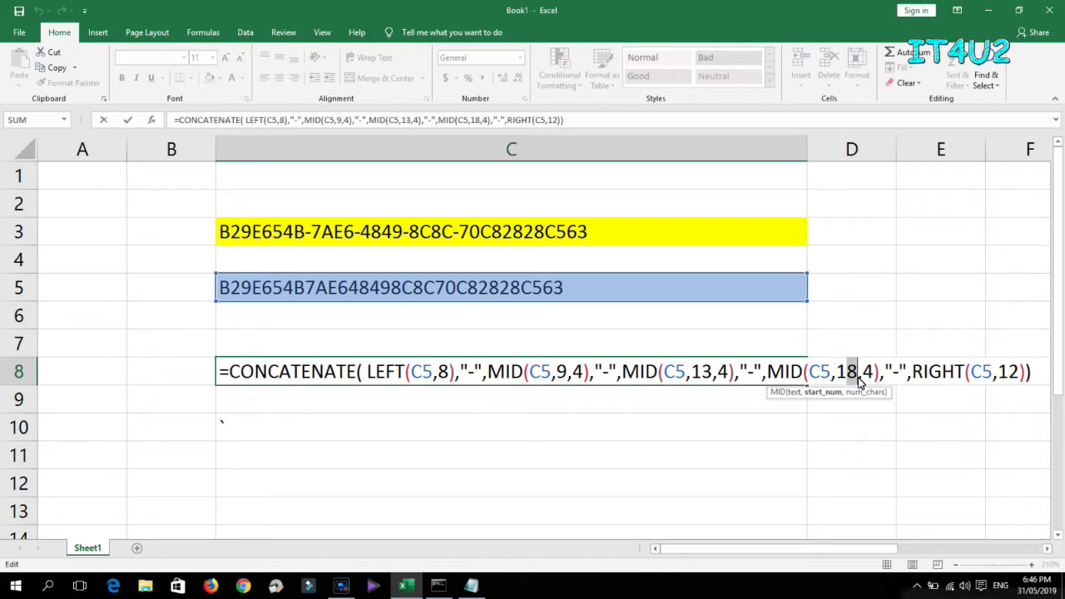
{"action": "type", "text": "7"}
{"action": "key", "text": "Return"}
{"action": "left_click", "coordinate": [475, 363]}
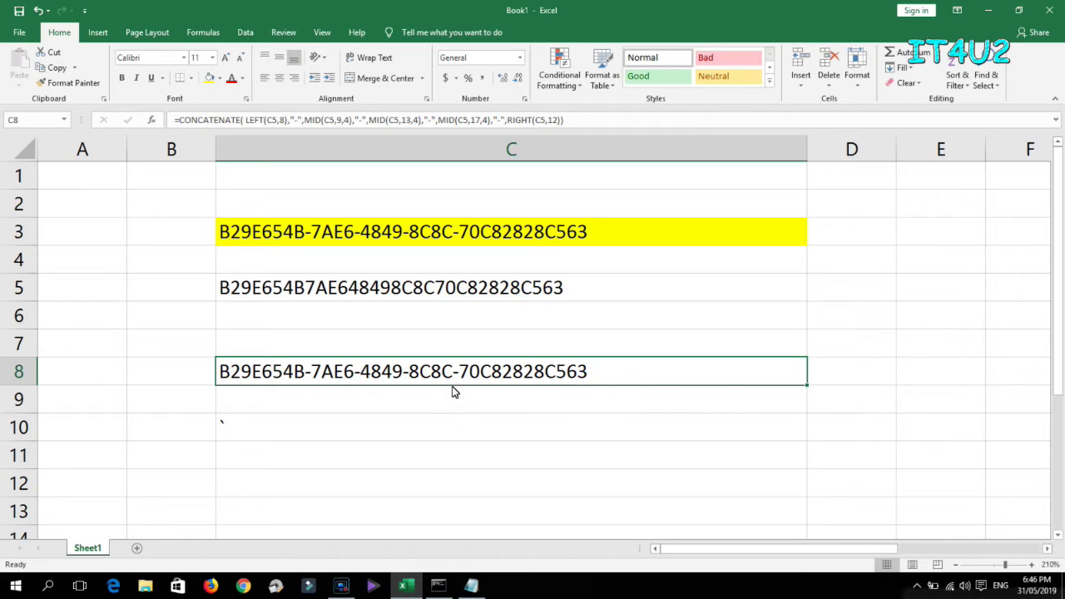
{"action": "double_click", "coordinate": [452, 377]}
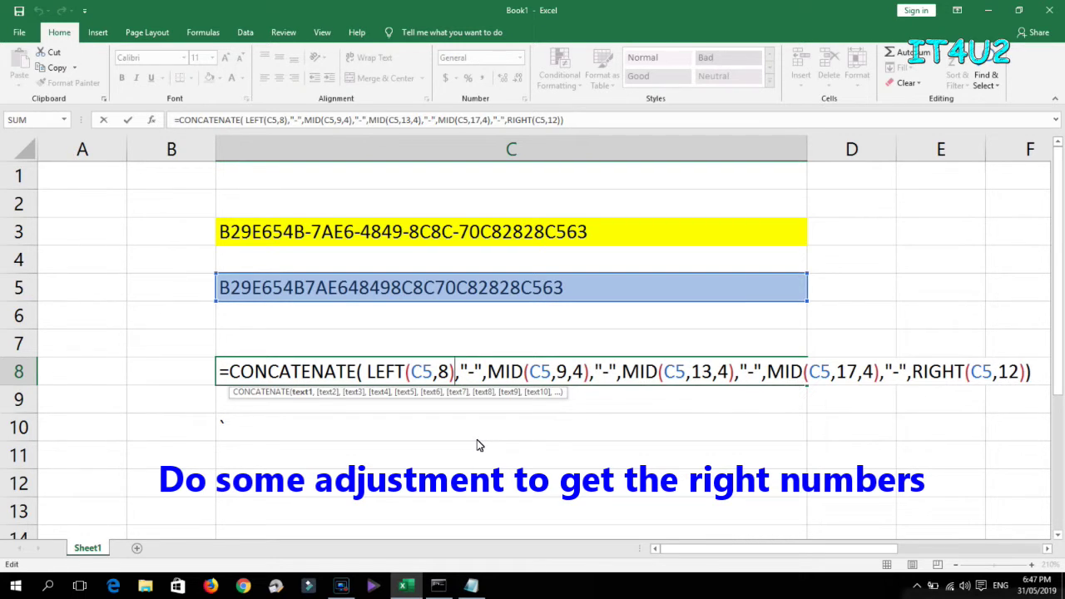
{"action": "key", "text": "Return"}
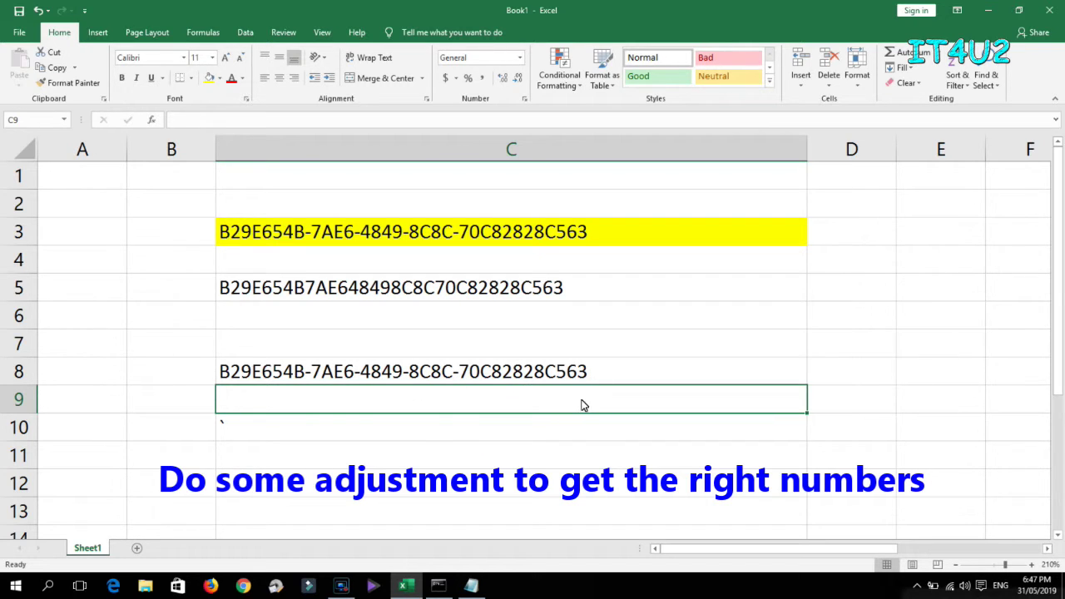
Replace the content of cell C10 with the text "thank you."
{"action": "left_click", "coordinate": [550, 432]}
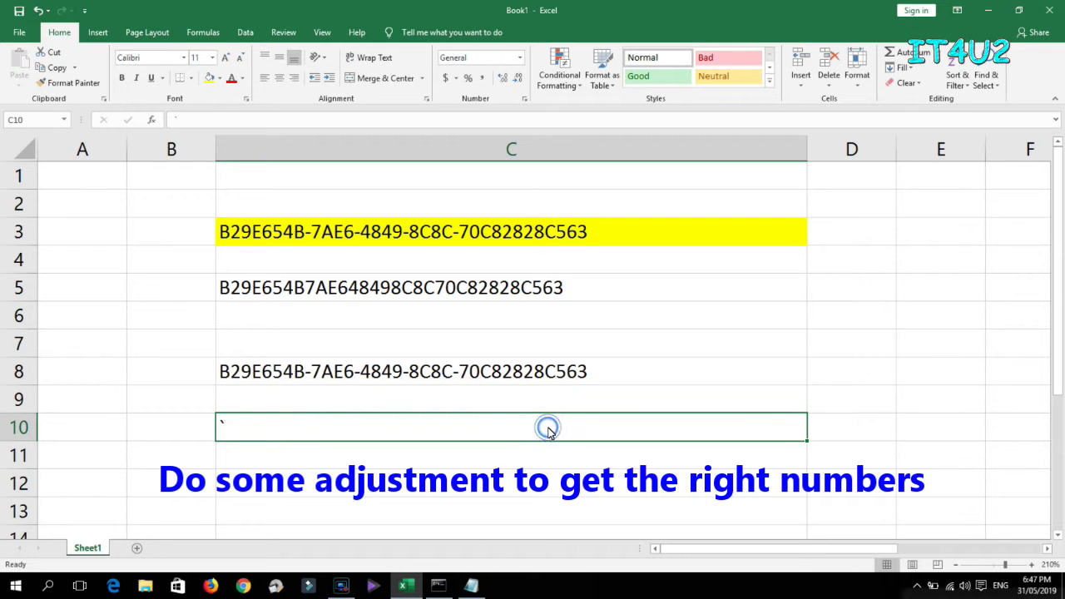
{"action": "type", "text": "thank you."}
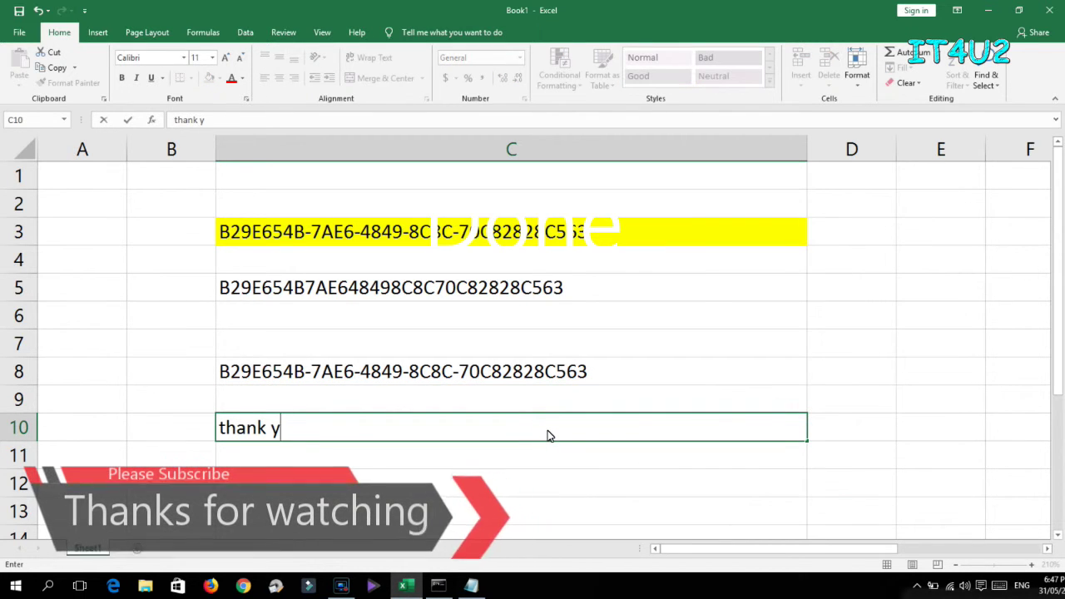